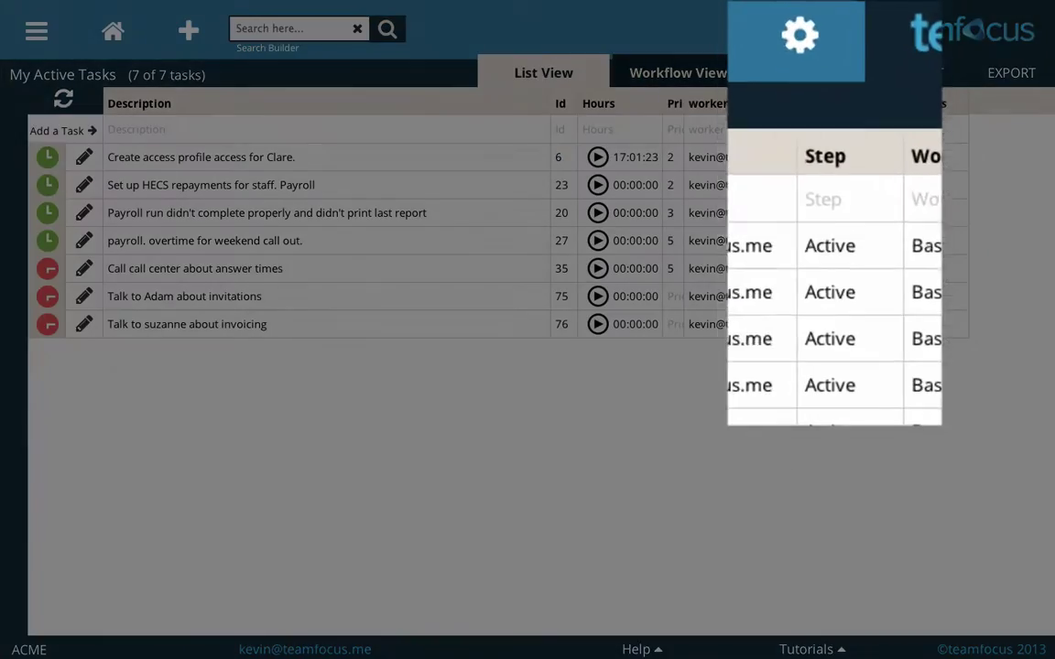
- Open the Basic workflow from the team workflow settings and show its fields
left_click(813, 30)
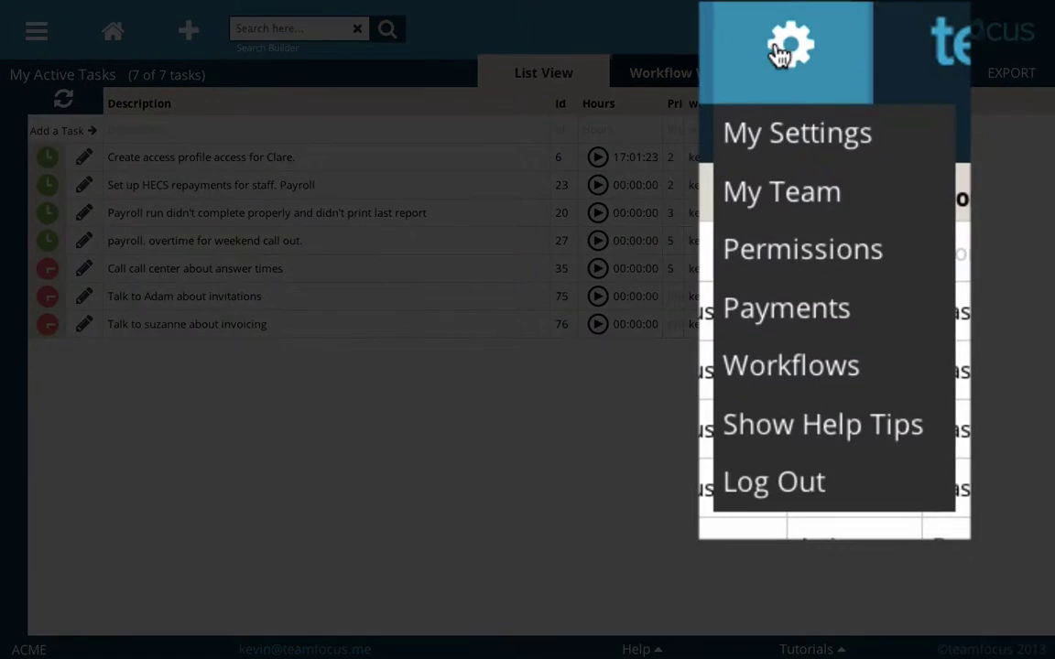
left_click(777, 360)
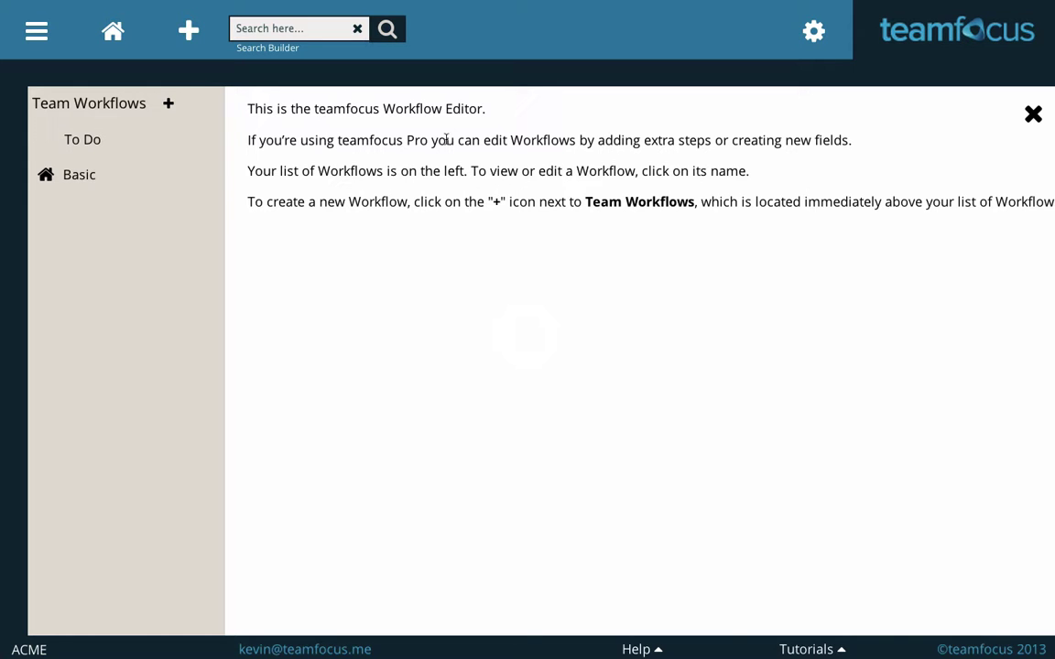
left_click(89, 179)
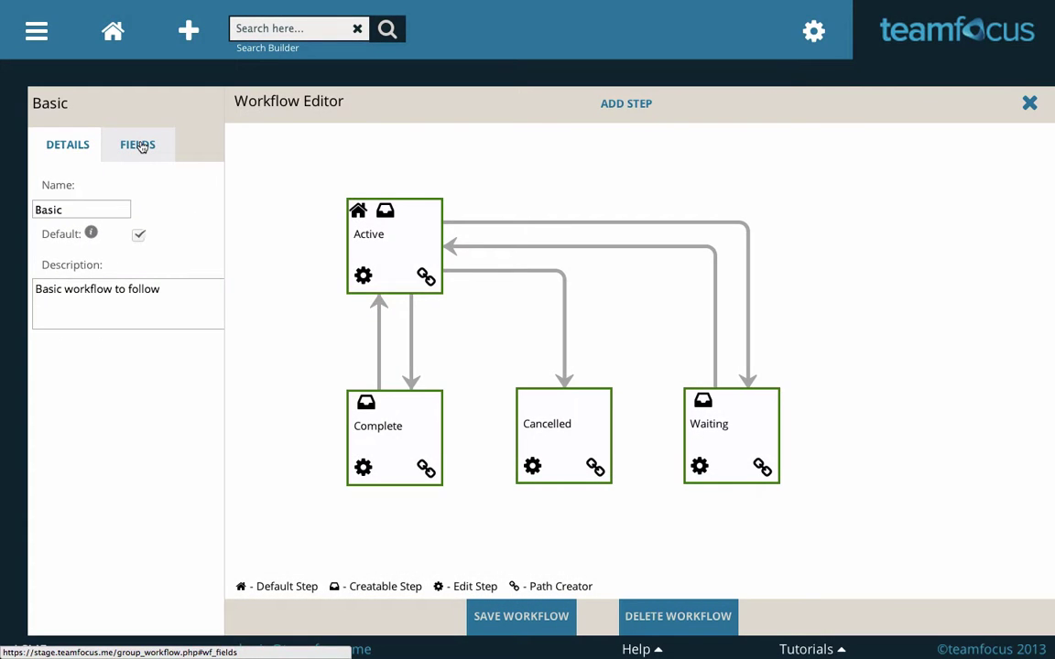
left_click(141, 146)
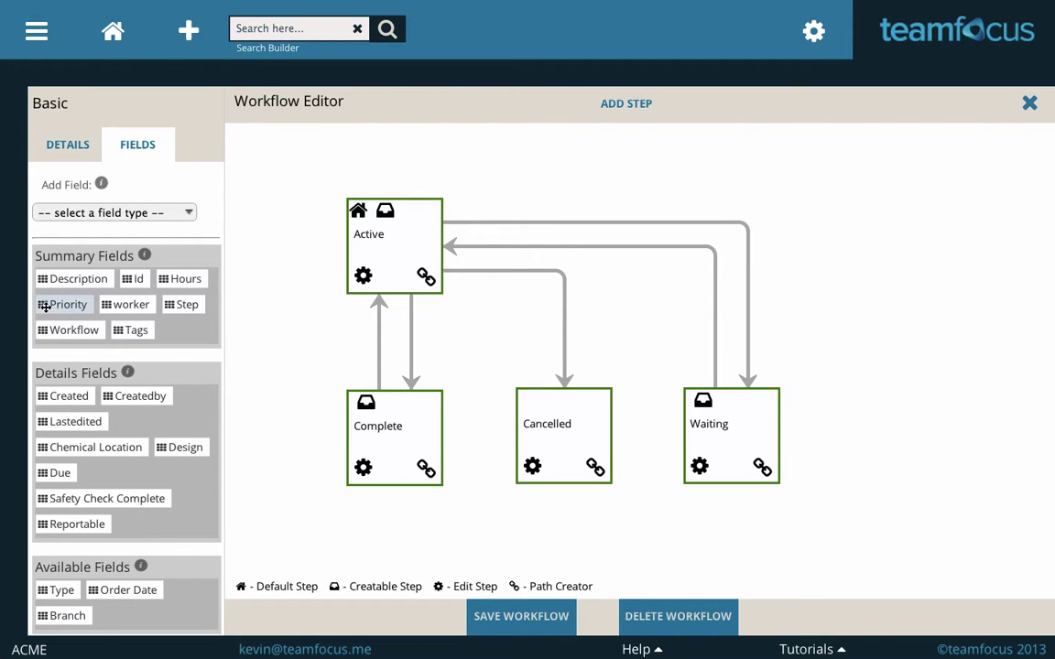
- Examine the field type and settings of the Description, Id and Hours summary fields
left_click_drag(45, 308, 92, 312)
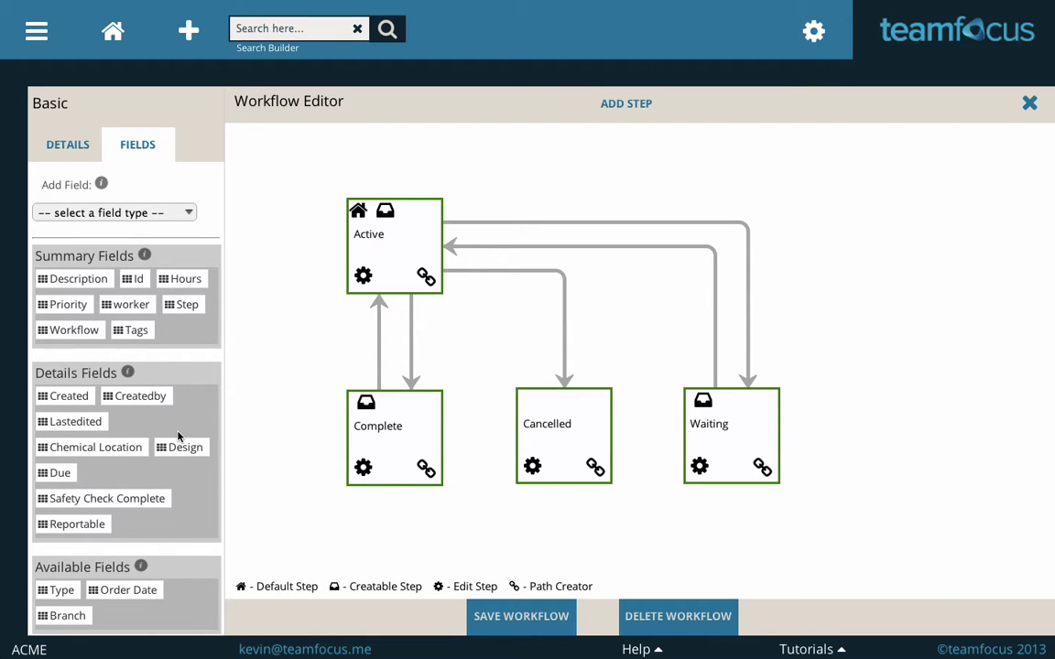
left_click(60, 279)
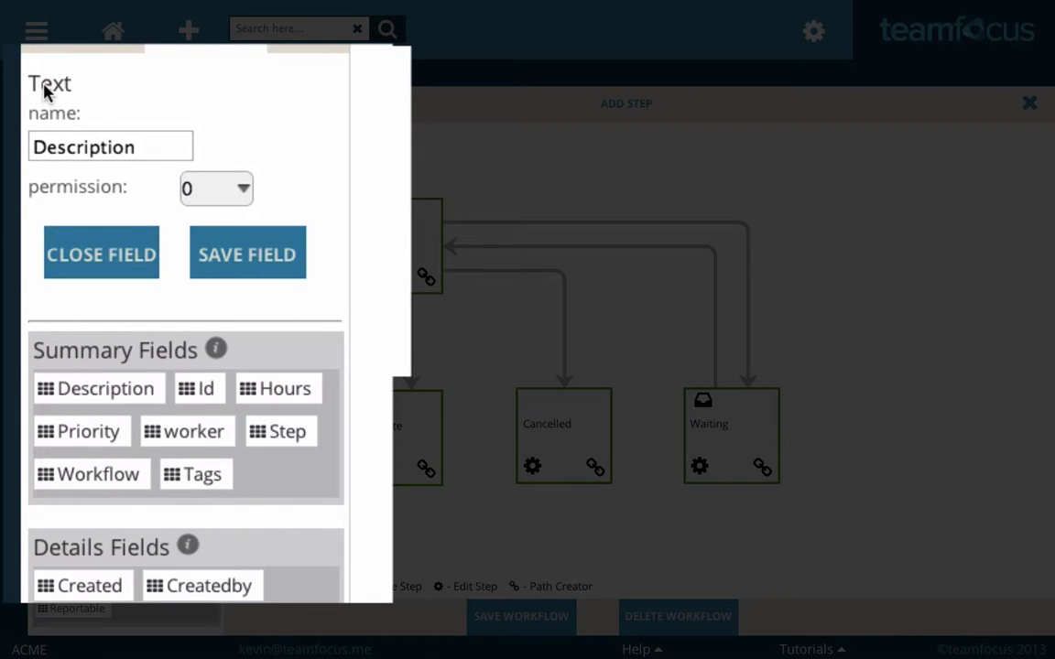
triple_click(50, 87)
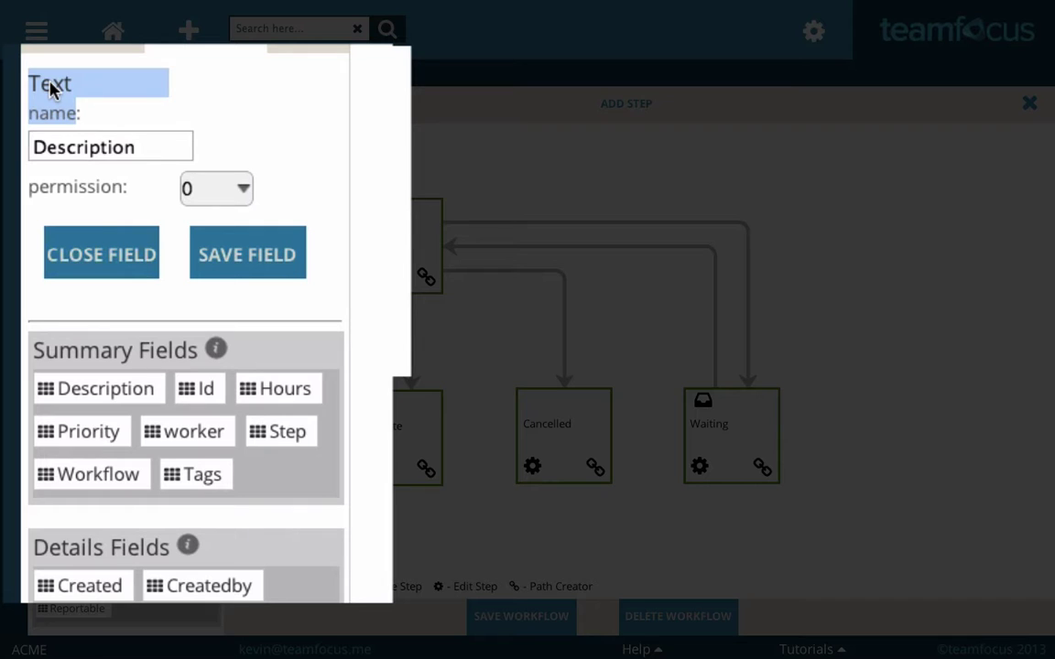
left_click(57, 84)
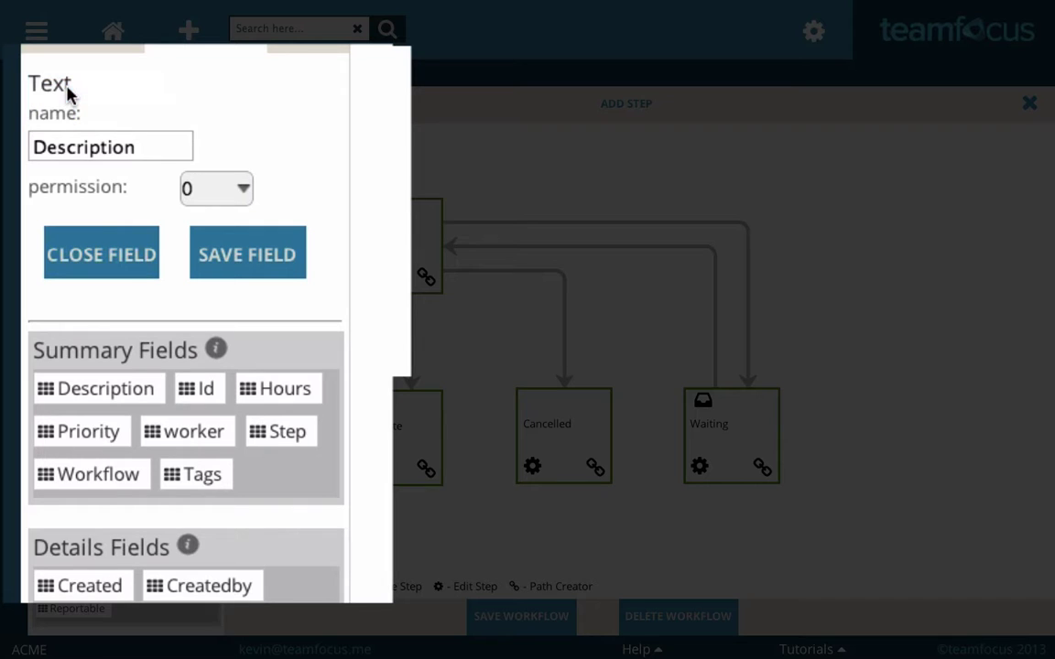
left_click(206, 394)
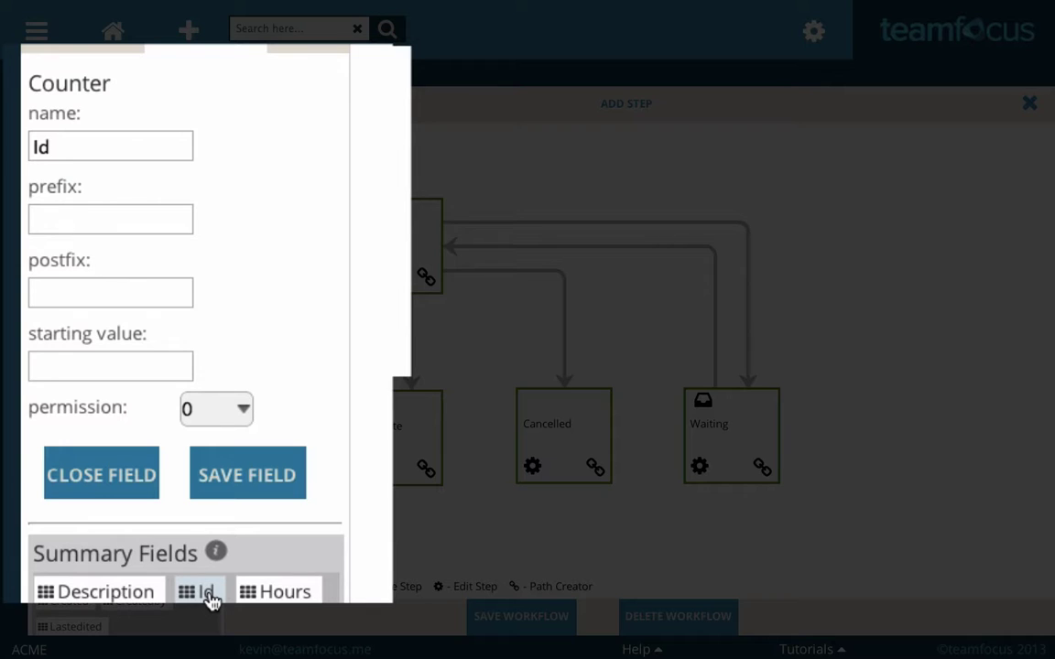
left_click(266, 599)
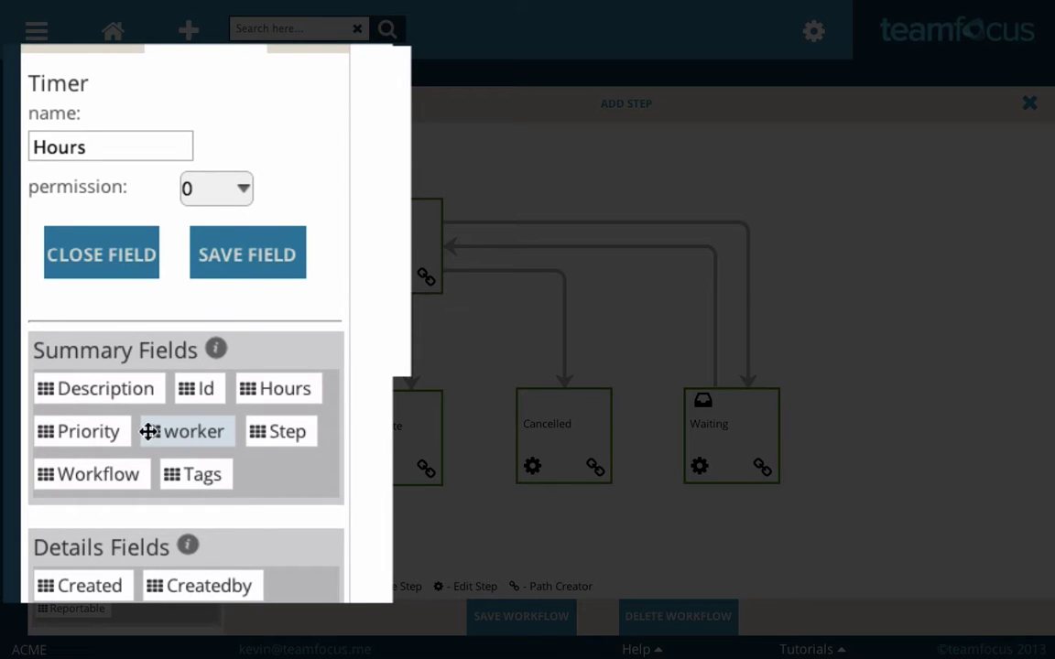
- Examine the settings of the Priority, worker, Step, Workflow and Tags summary fields, and close the field editor without saving
left_click(105, 434)
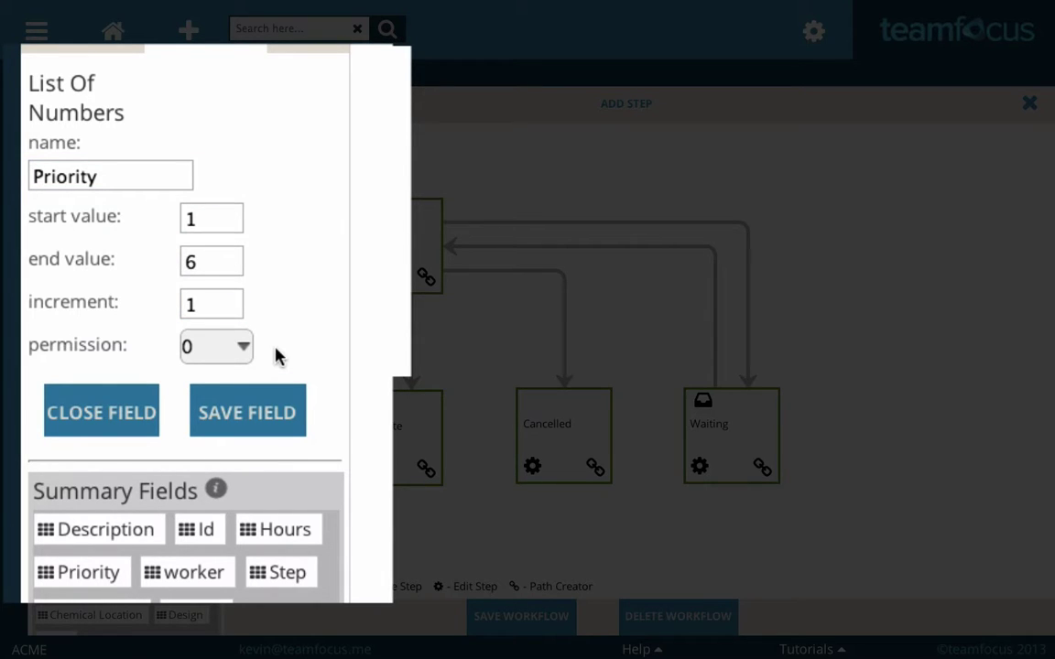
left_click(203, 586)
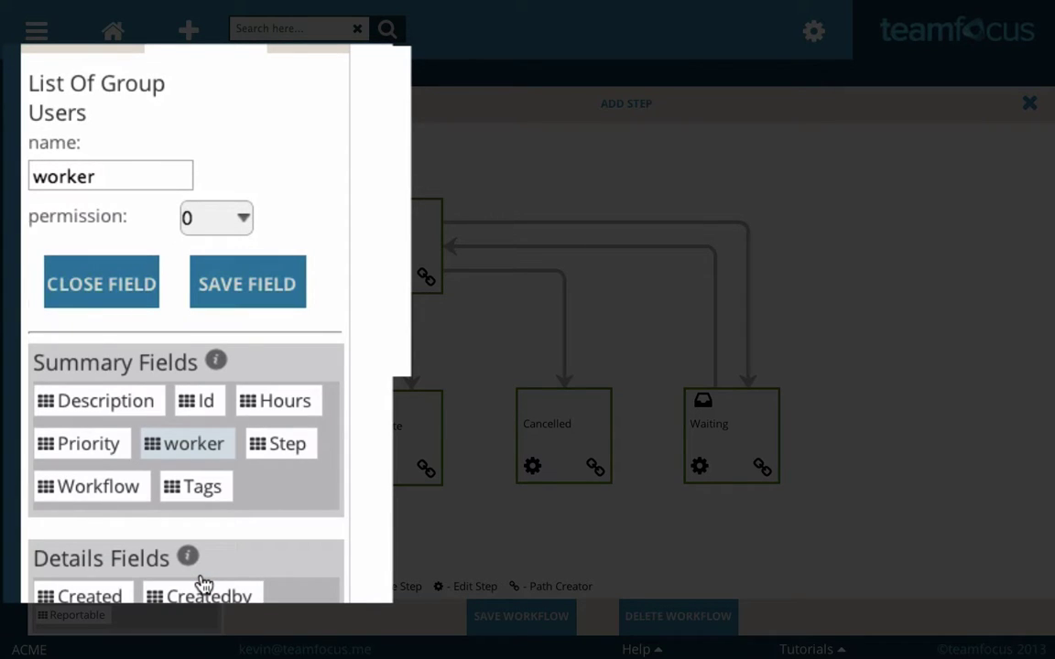
left_click(116, 182)
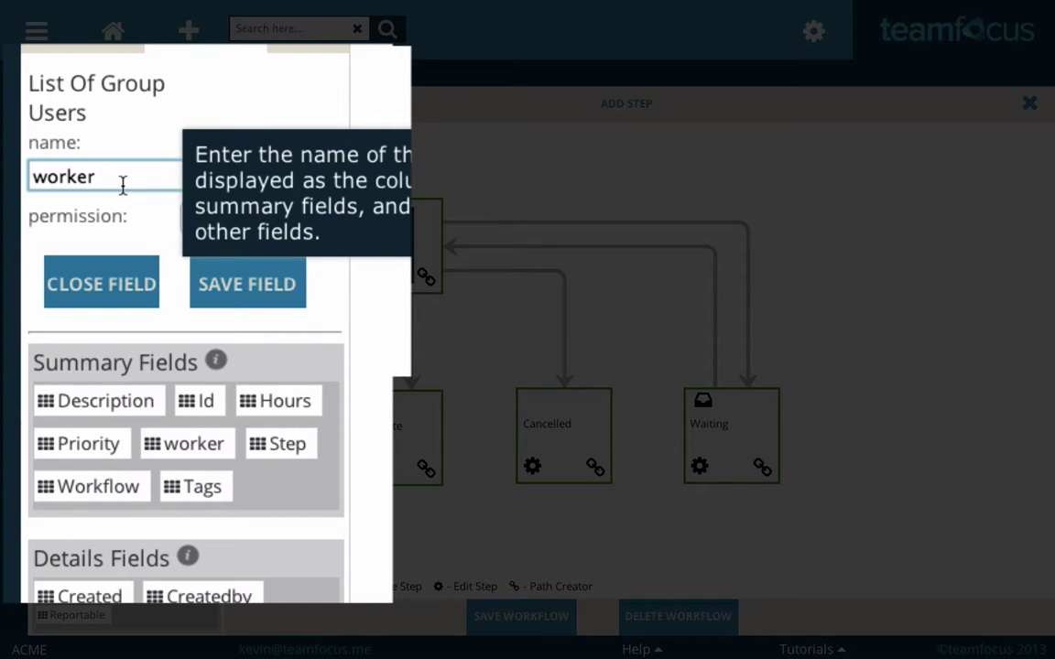
left_click(285, 445)
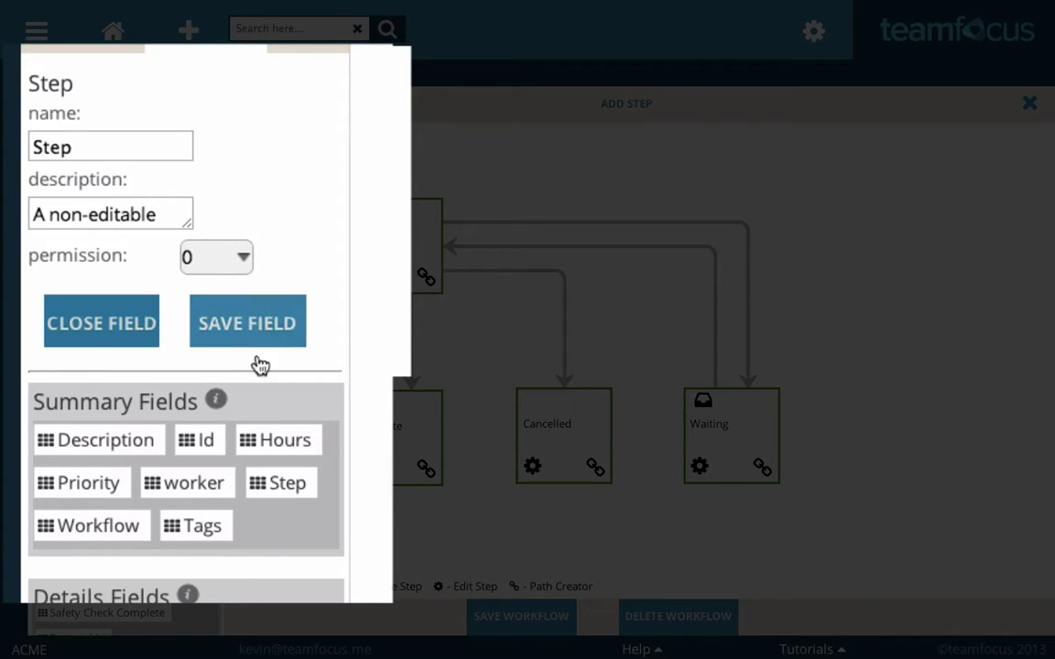
left_click(108, 533)
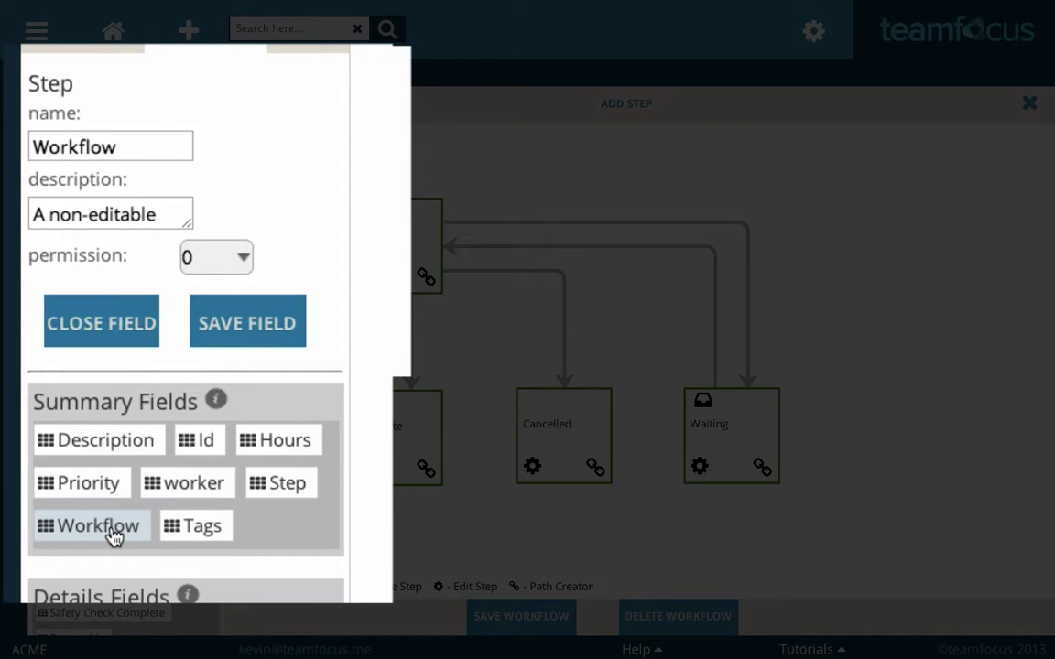
left_click(210, 531)
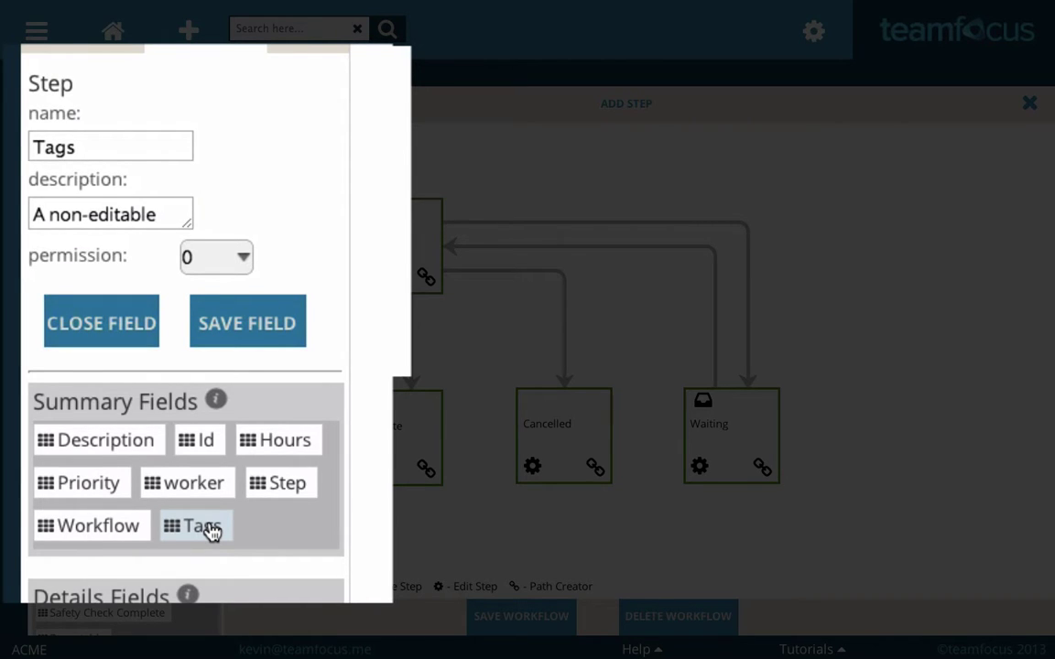
scroll(210, 531, "down", 2)
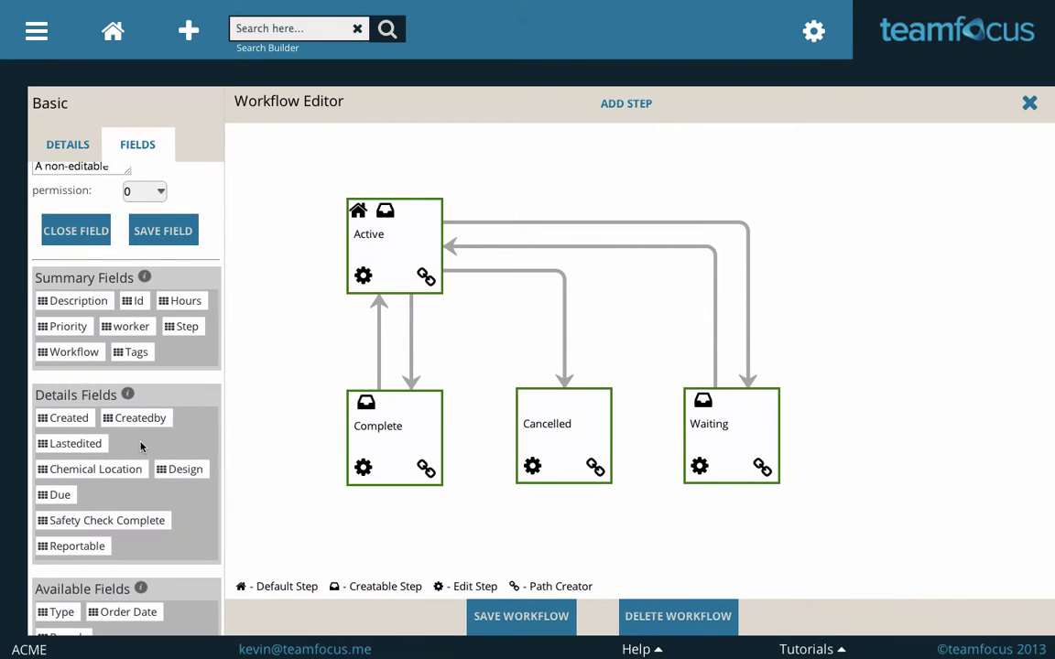
scroll(126, 397, "down", 1)
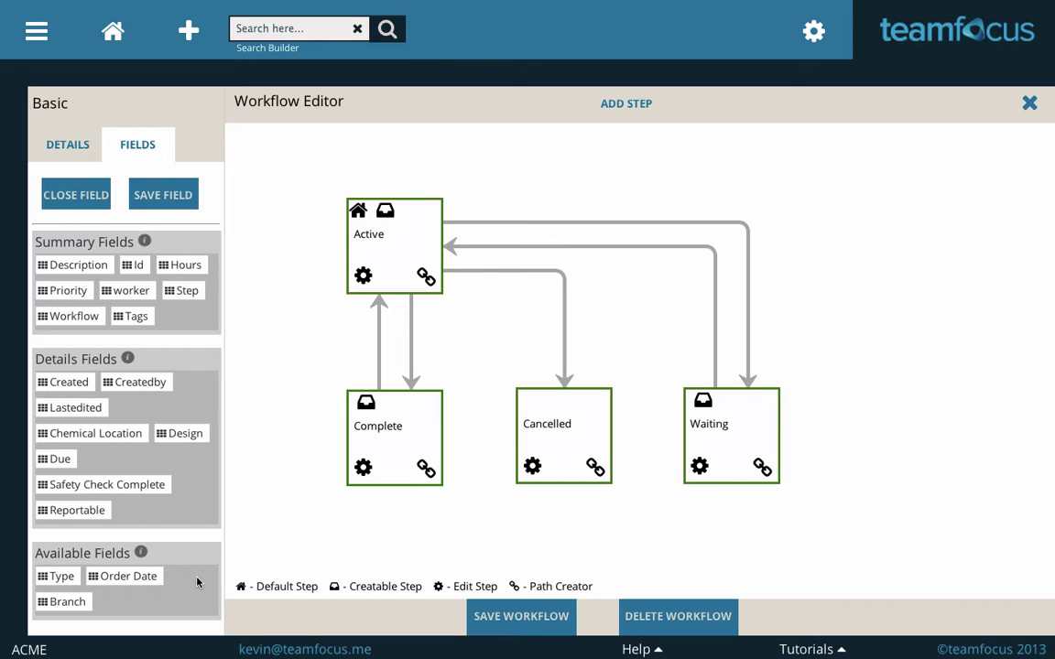
left_click(89, 197)
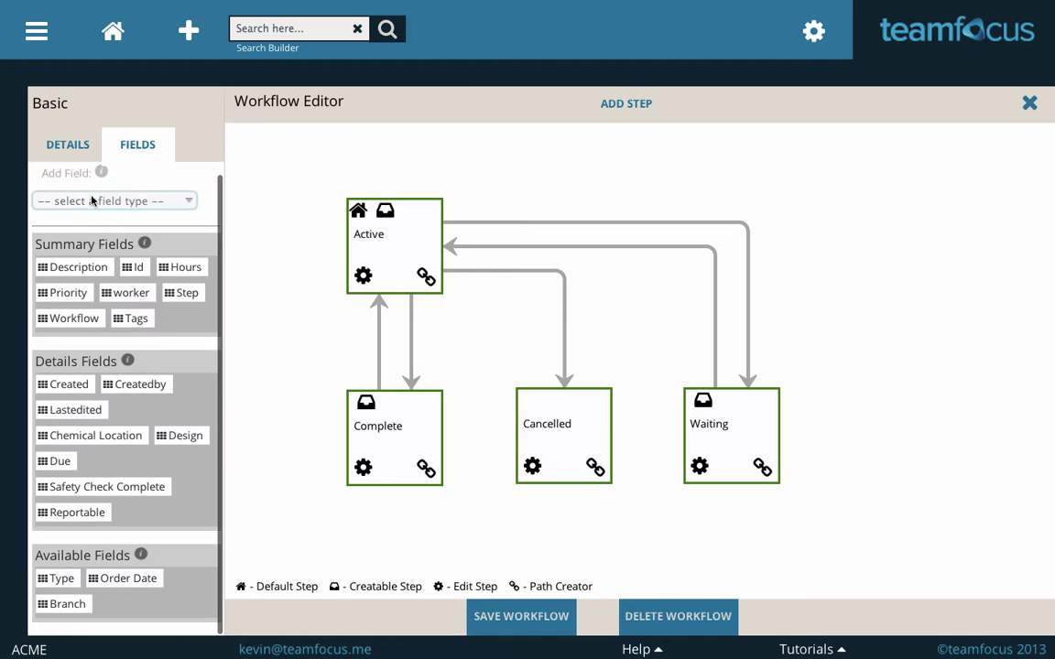
- Add Wollongong as a new option to the Chemical Location details field and save the field
left_click(110, 438)
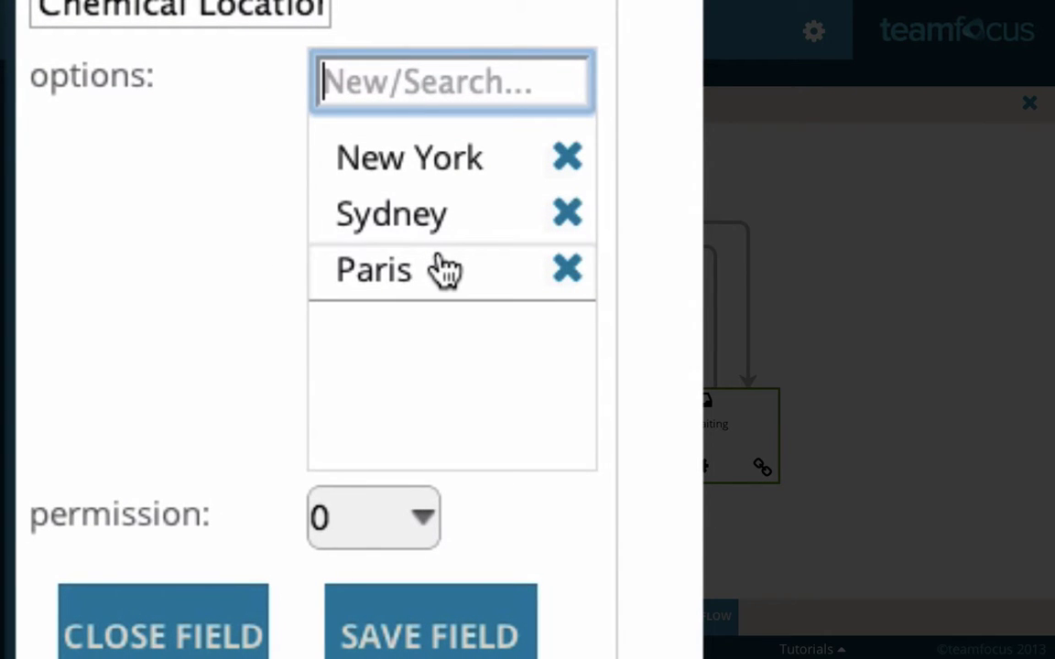
left_click(270, 11)
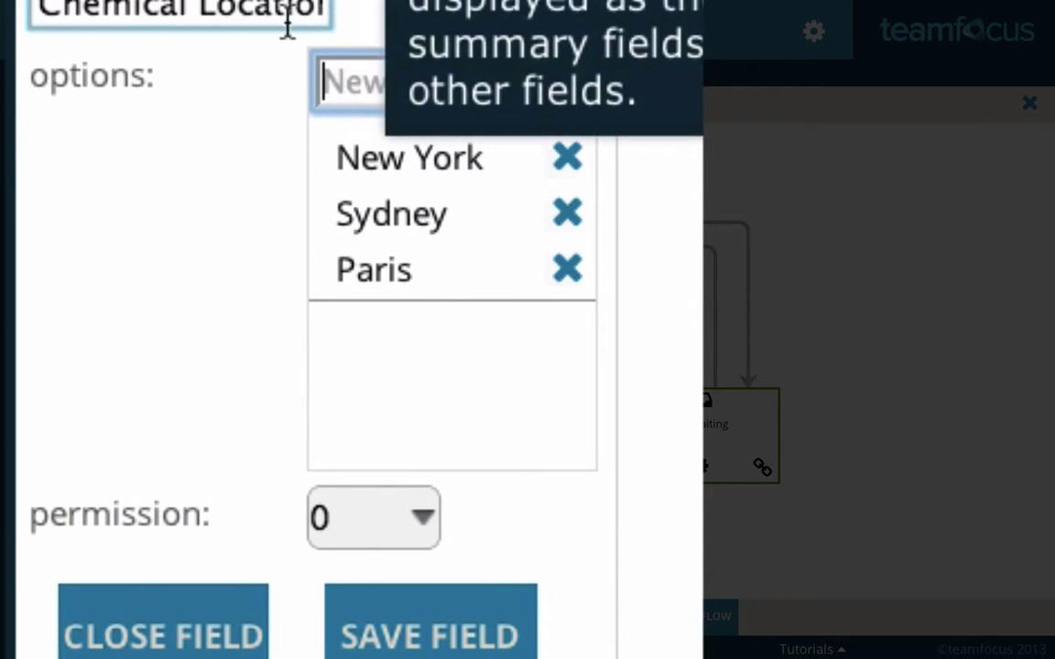
key("Tab")
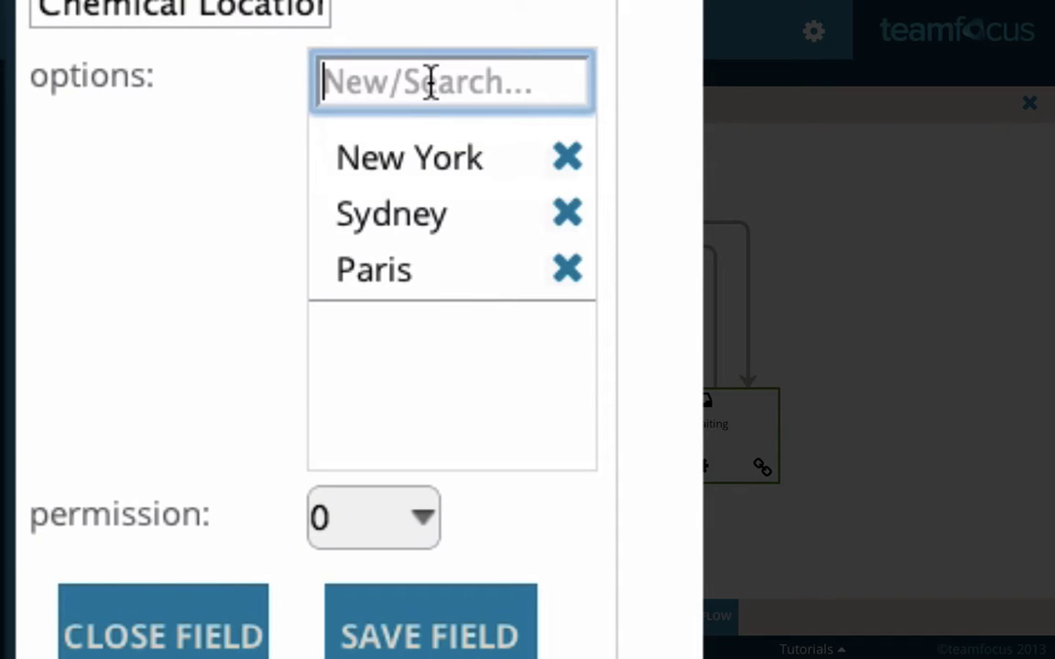
type("Wollongong")
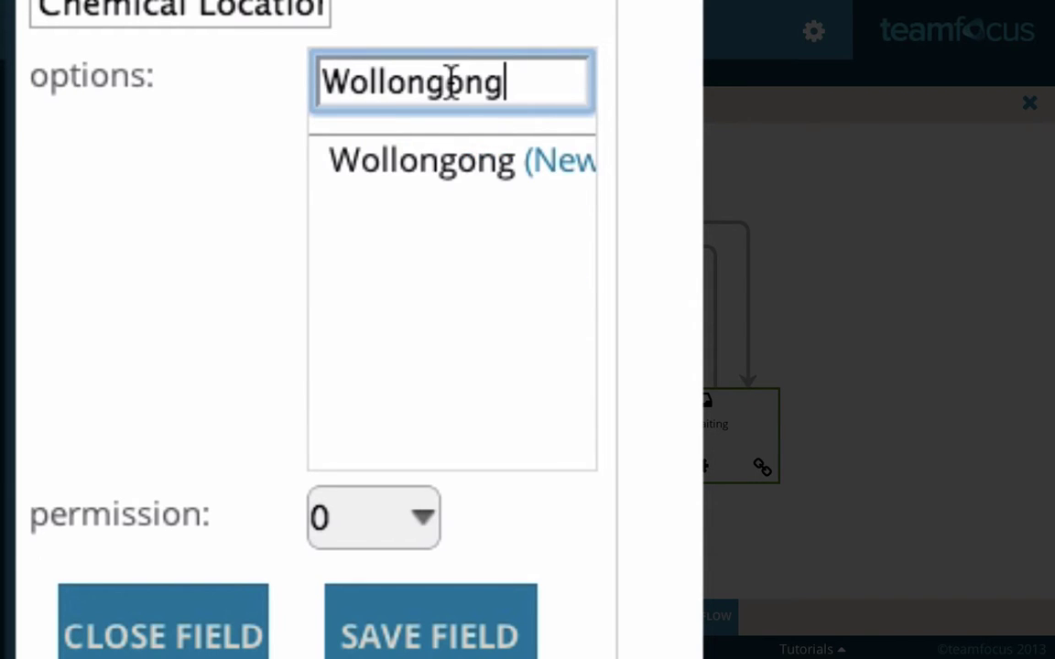
left_click(539, 174)
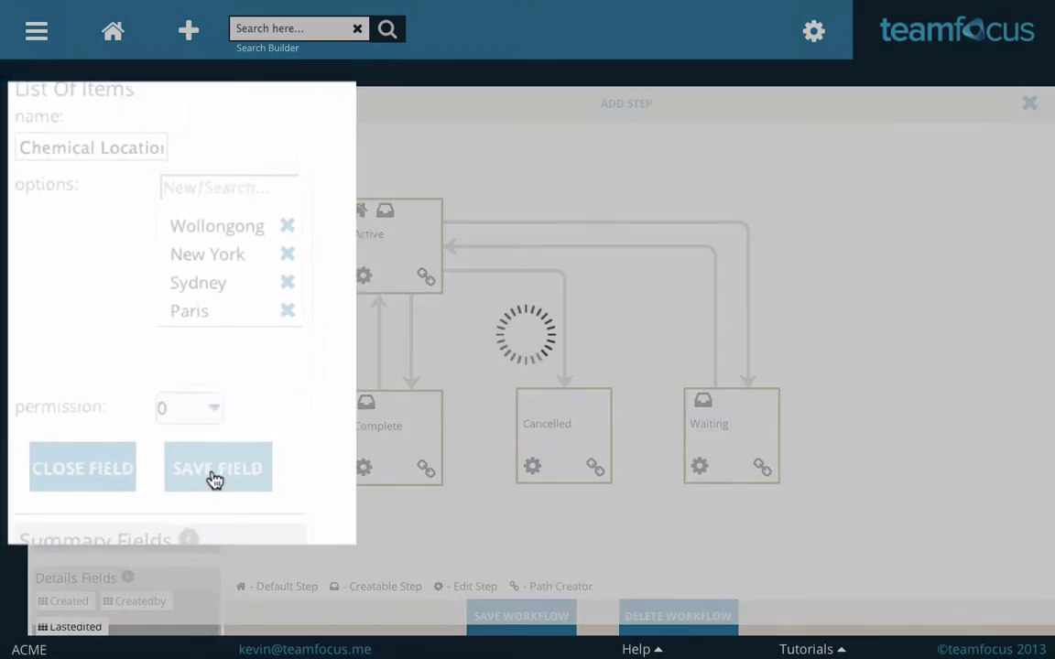
left_click(424, 645)
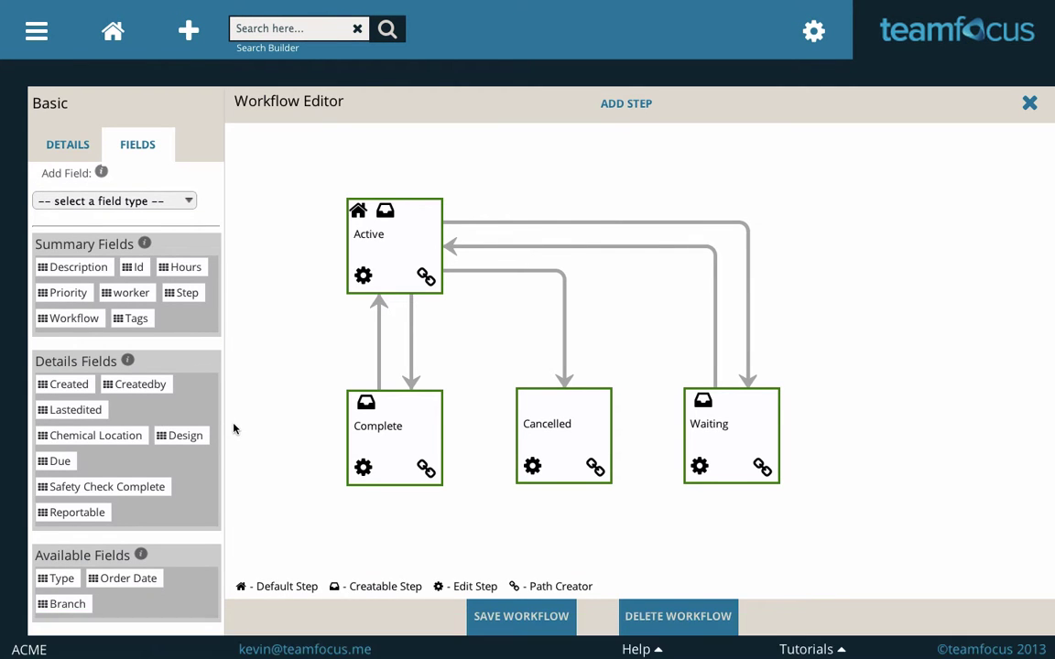
- Examine the settings of the Design, Due, Safety Check Complete and Reportable details fields, and close the field editor without saving
left_click(185, 437)
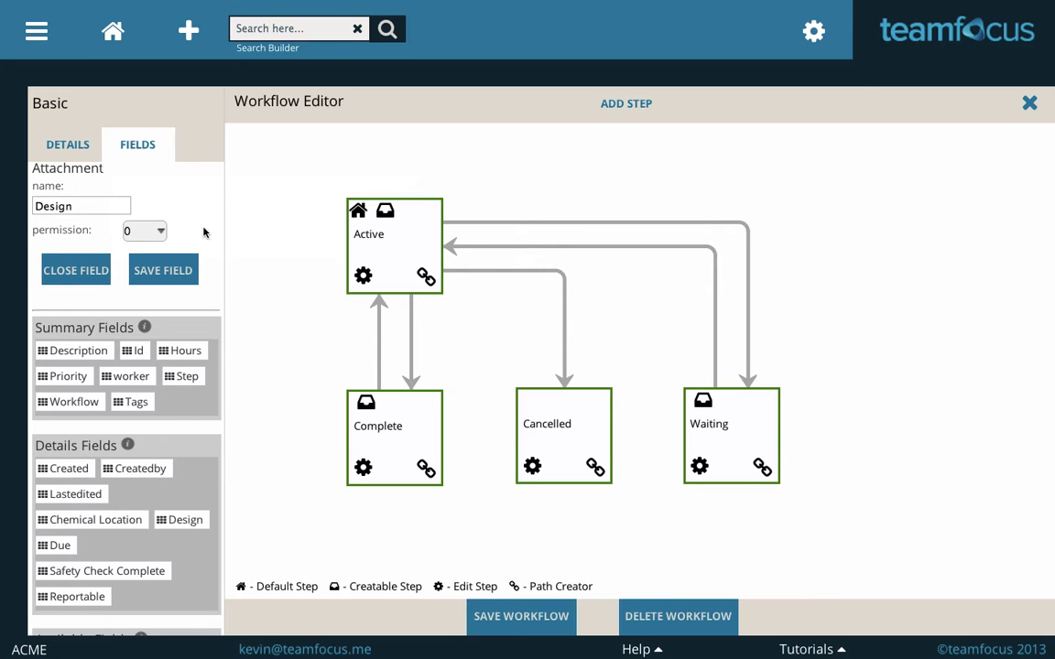
left_click(86, 270)
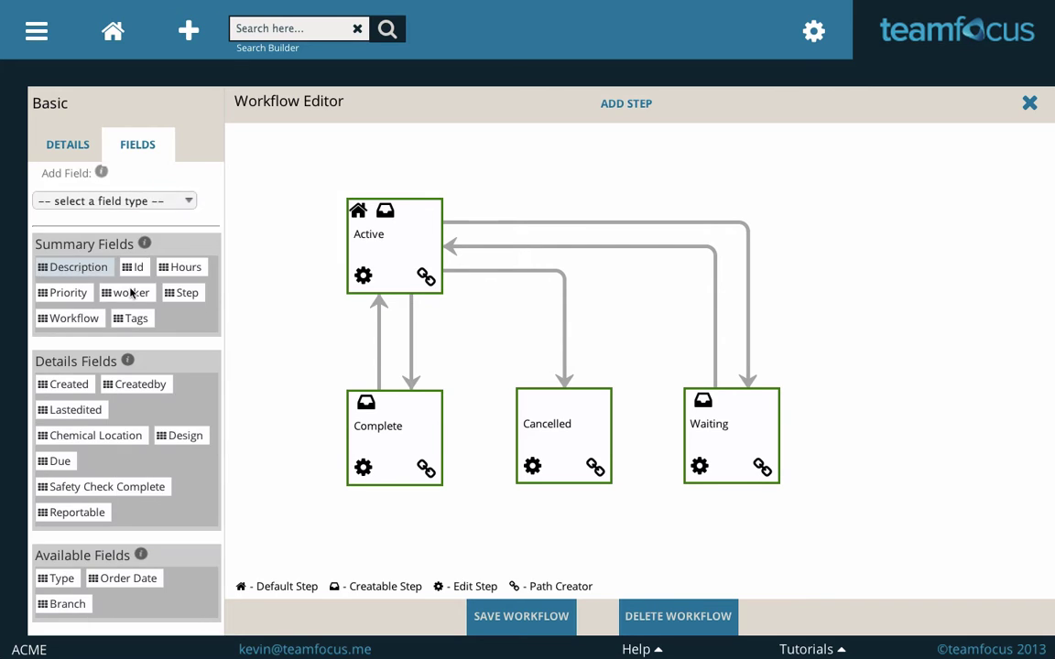
left_click(63, 461)
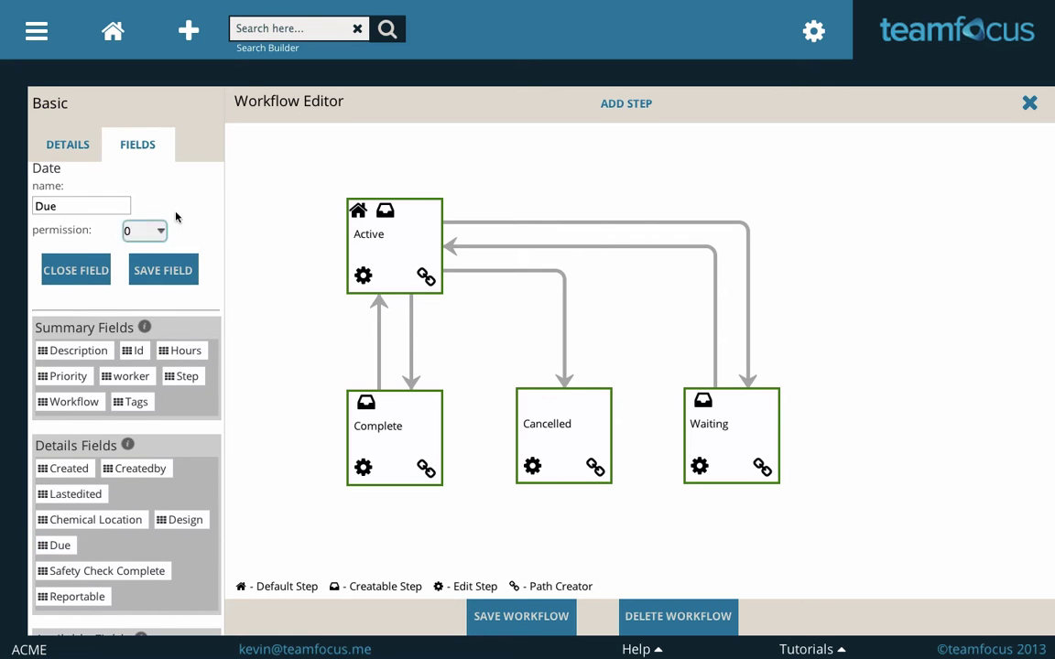
left_click(200, 186)
left_click(76, 272)
left_click(144, 574)
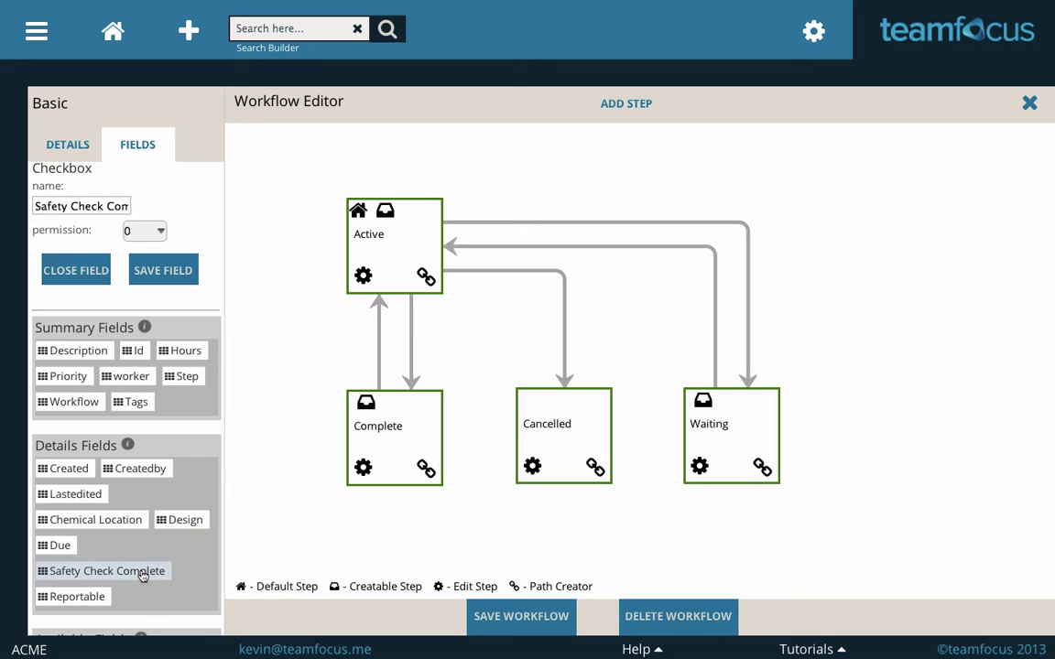
left_click(92, 596)
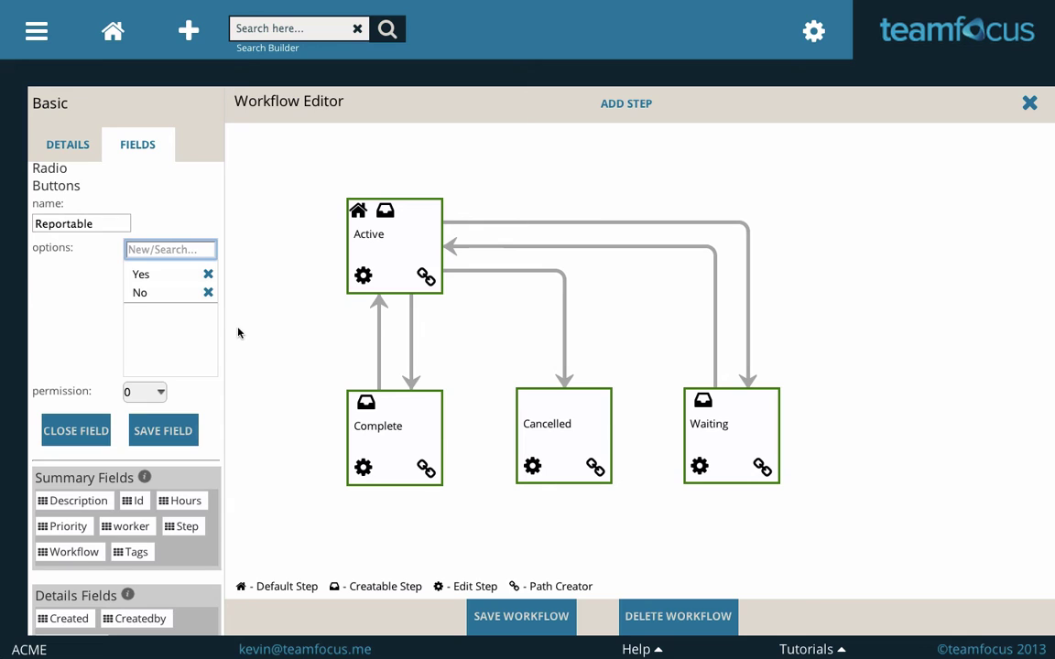
left_click(87, 431)
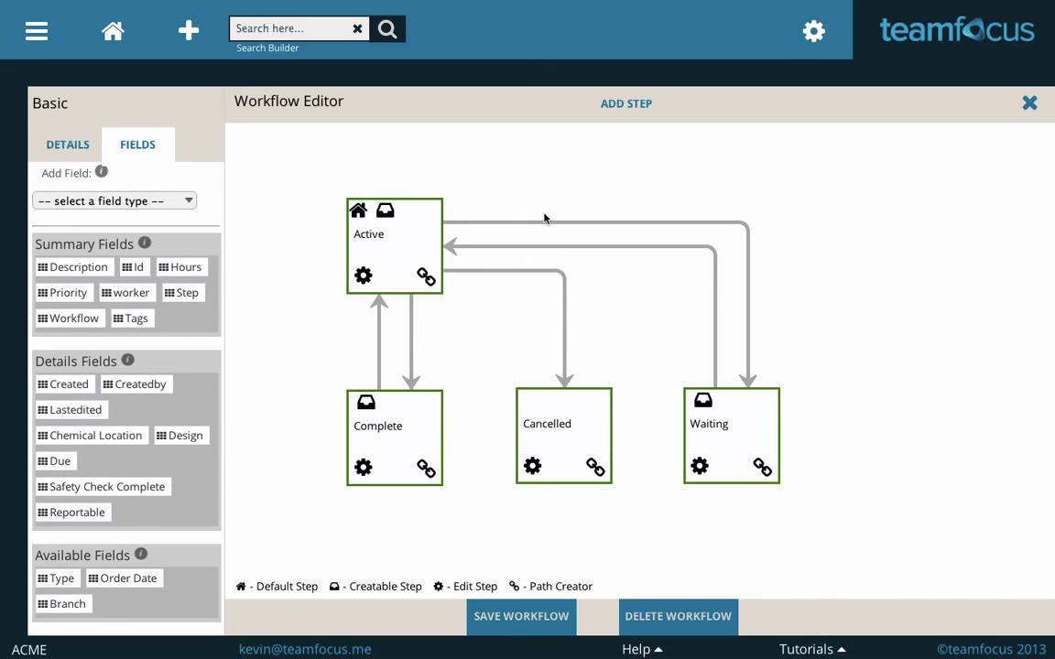
- Close the Basic workflow without saving workflow changes and return to the active tasks list
left_click(1029, 105)
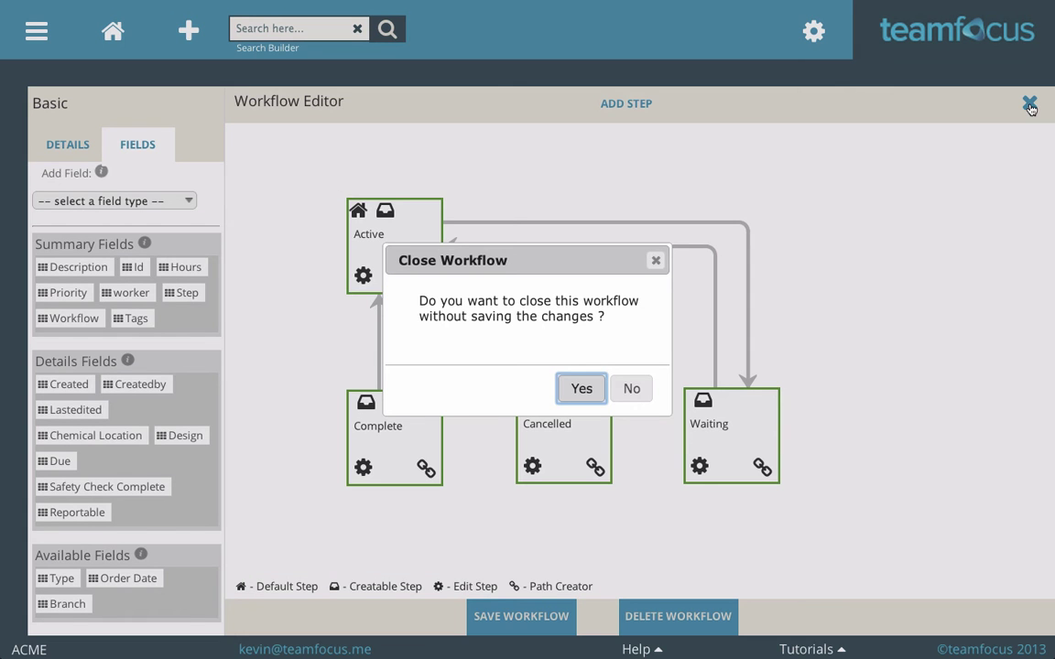
left_click(577, 399)
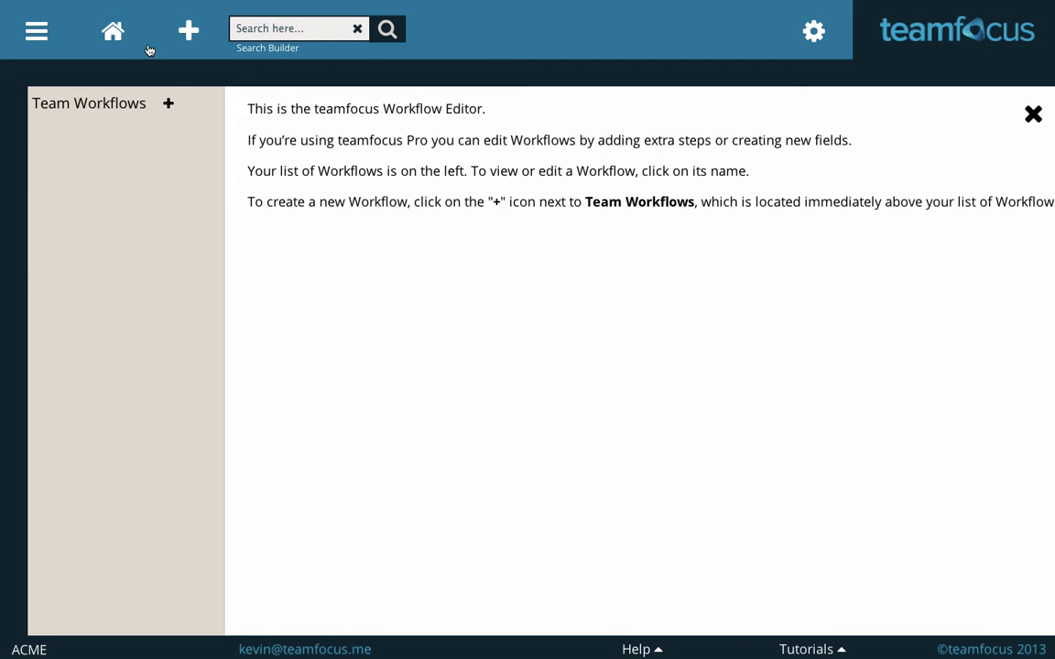
left_click(111, 31)
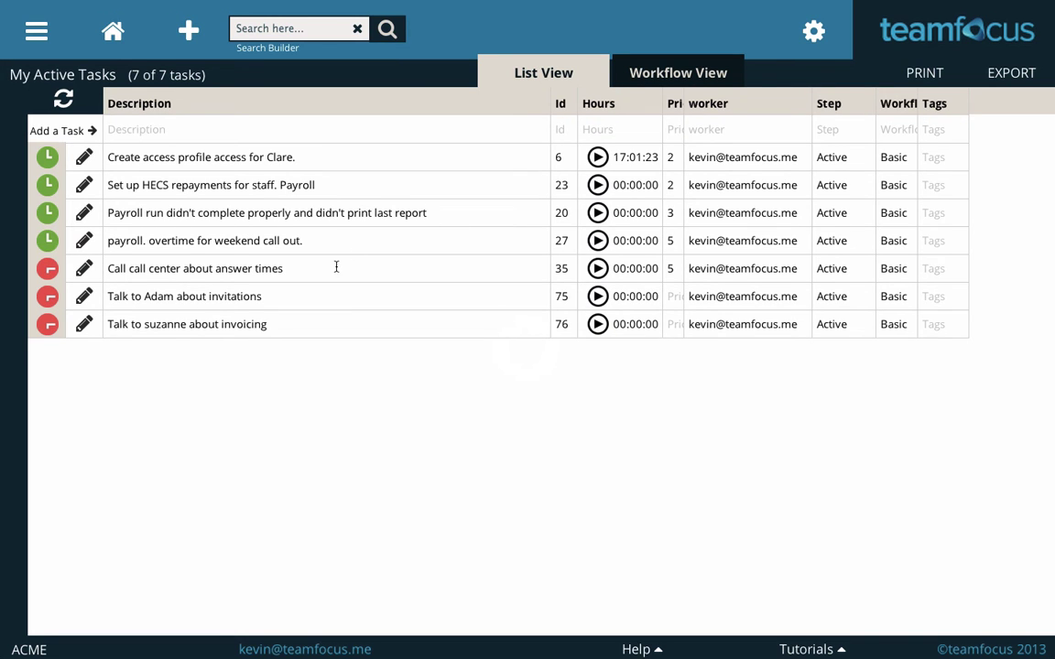
- Open the first active task for editing, examine its details fields down to Branch, and close it without saving
left_click(84, 157)
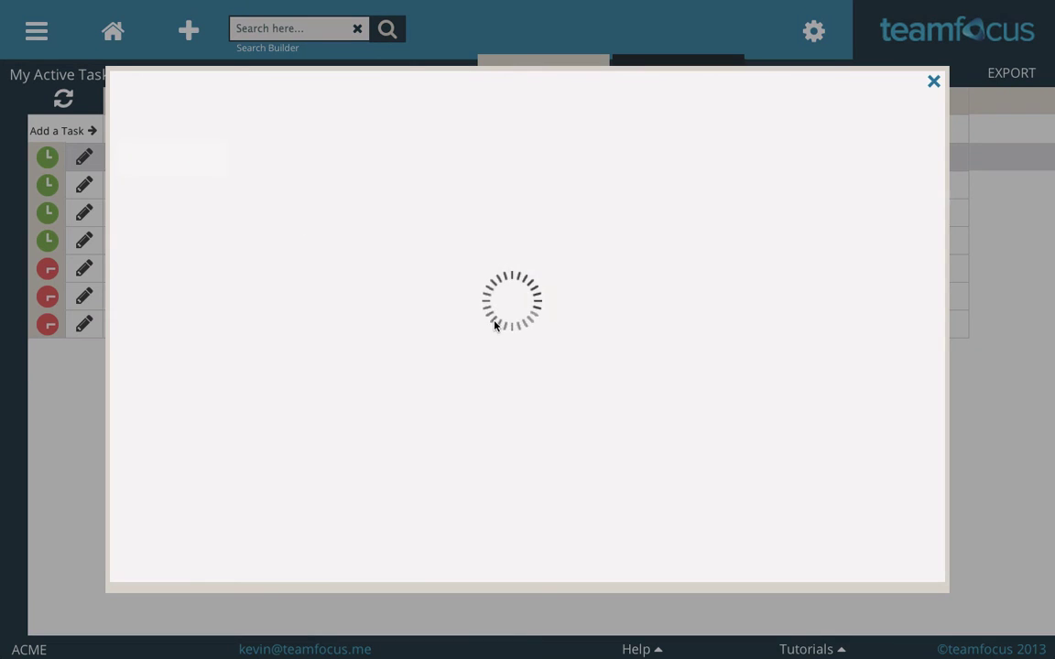
scroll(723, 360, "down", 5)
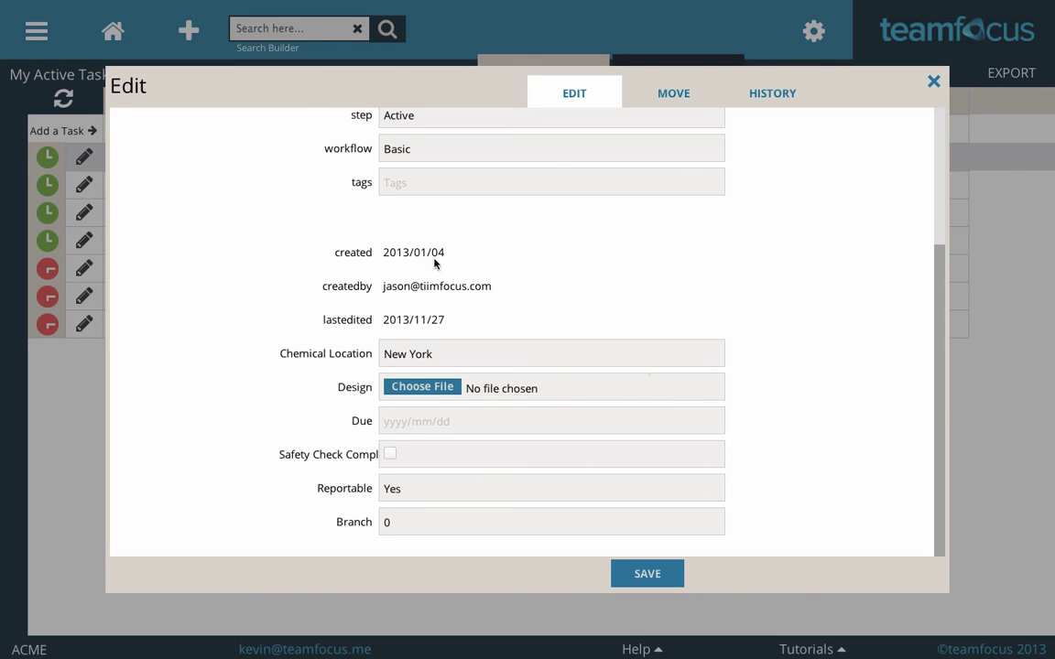
left_click(933, 82)
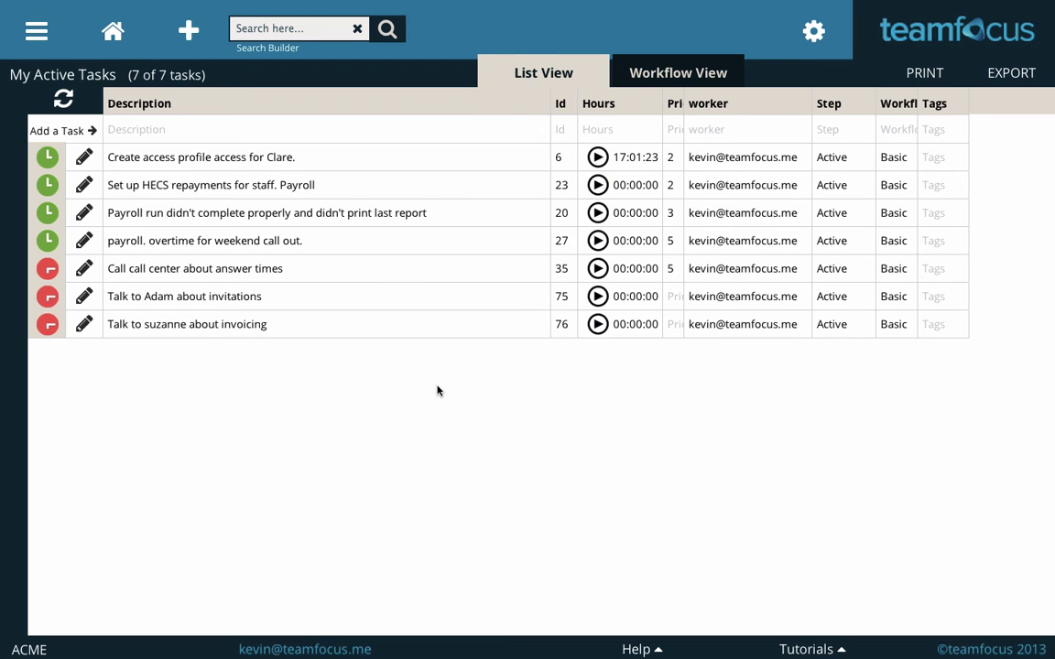